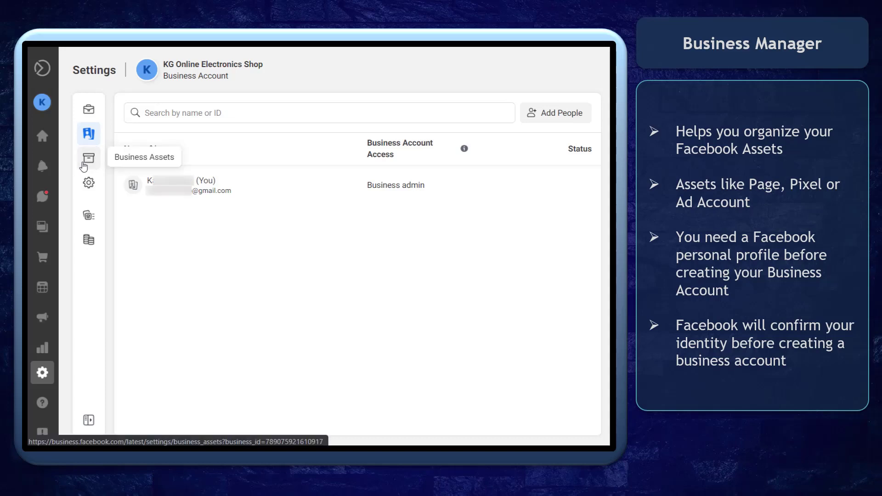
Browse the business's assets, filtering first to Pages and then to Pixels via the More menu.
click(85, 164)
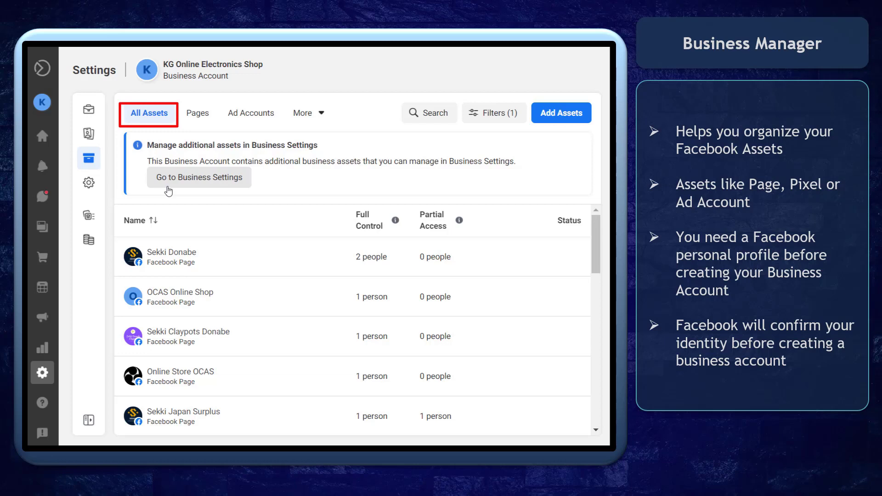
click(195, 126)
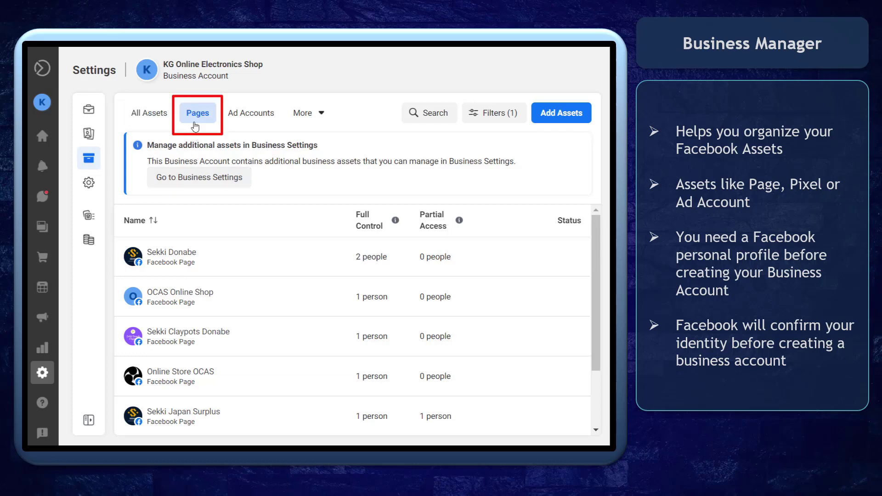
click(308, 113)
click(292, 323)
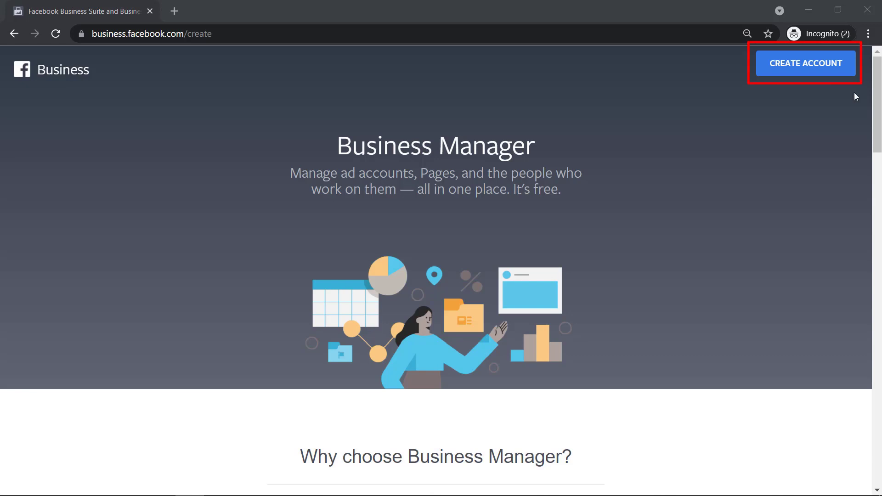
Start creating a new business account named Sekki's Shop.
click(785, 75)
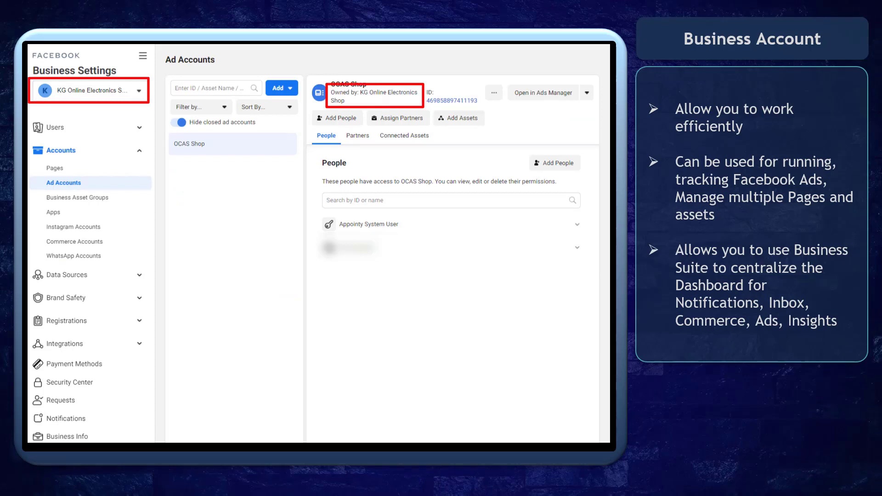
View the OCAS Shop ad account, then the business's Instagram accounts and commerce accounts.
click(560, 102)
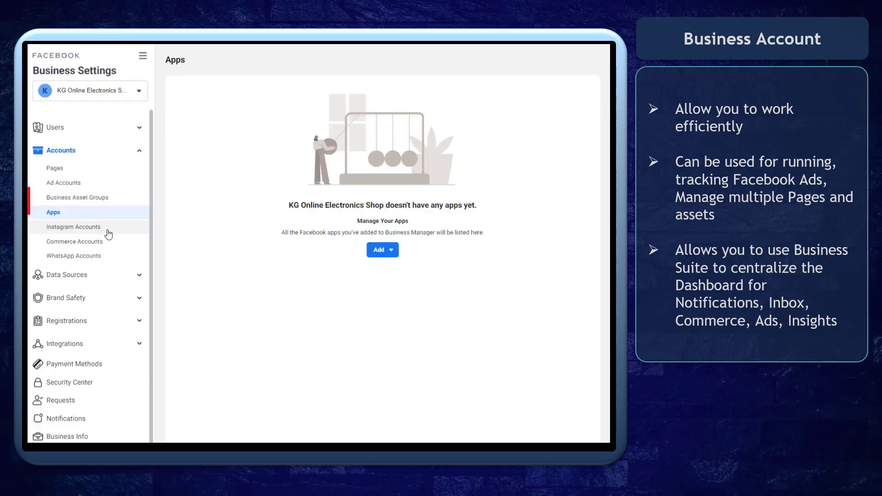
click(107, 230)
click(110, 245)
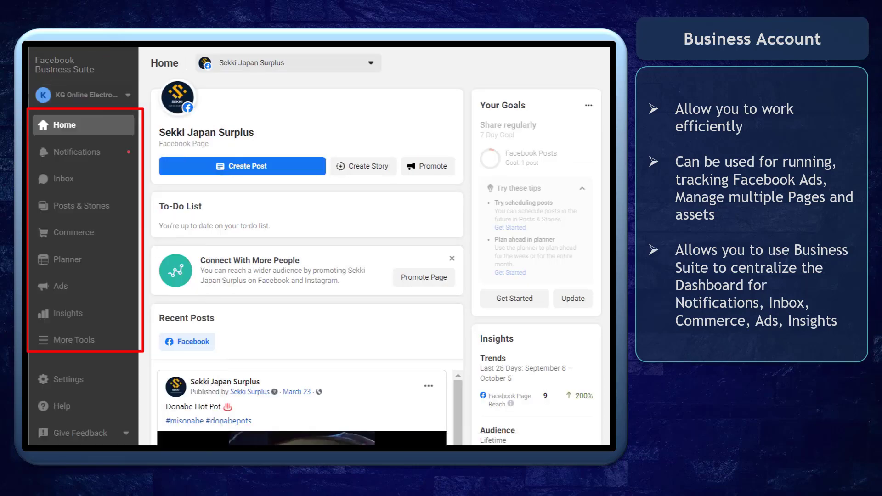
Check the recent notifications and the business inbox conversations in Business Suite.
click(55, 155)
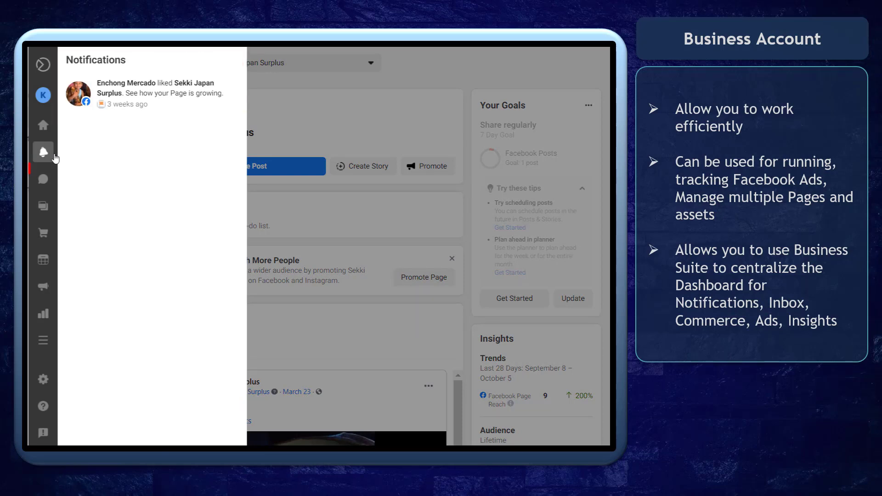
click(101, 187)
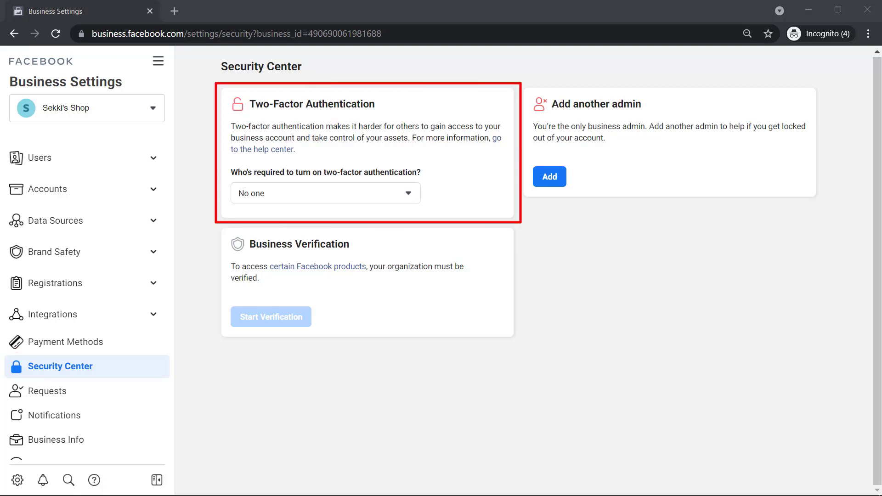
Require two-factor authentication for Admins only and review who still needs it turned on.
click(305, 193)
click(274, 237)
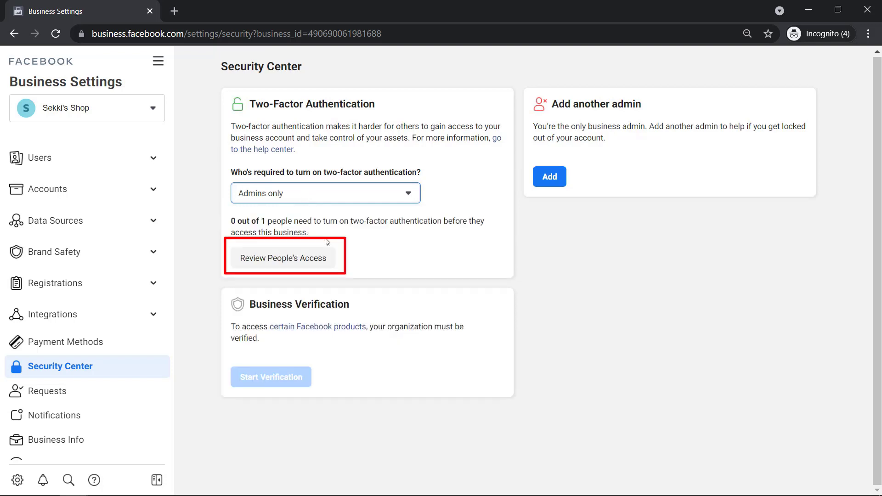
click(237, 265)
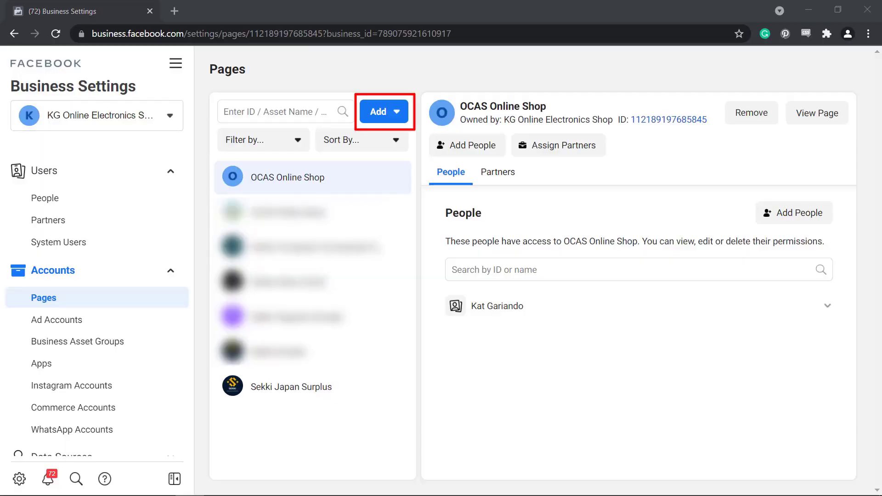
Show the Add options for Pages: claim, request access, or create new.
click(389, 117)
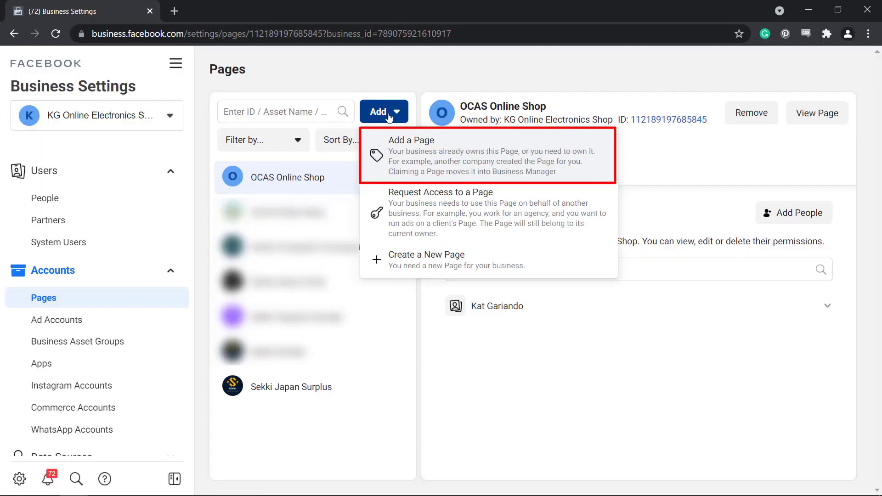